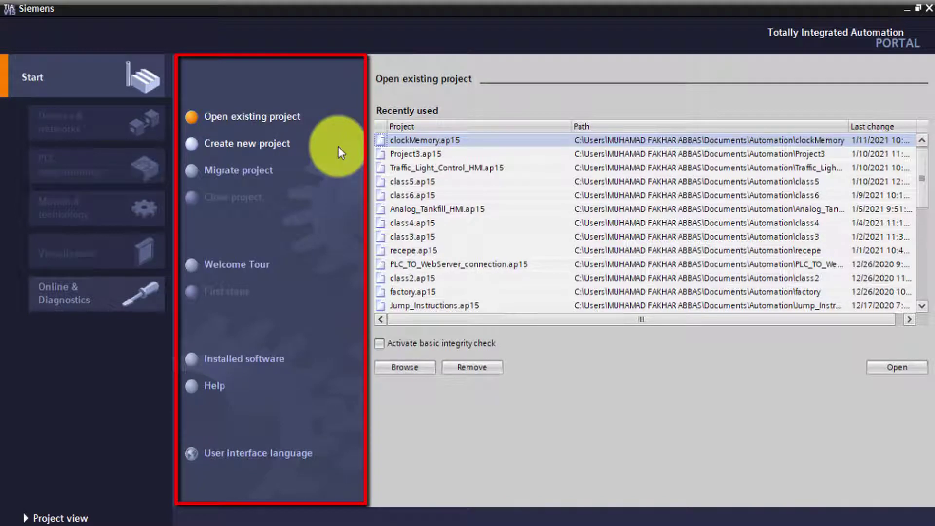
# Step: Create a new project named Our_first_project, leaving its comment empty
pyautogui.click(230, 146)
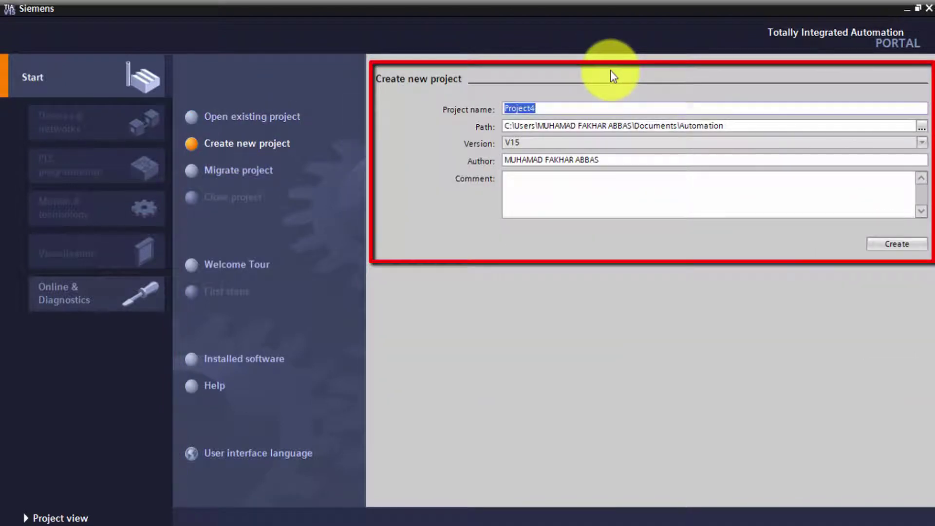
pyautogui.press('BackSpace')
pyautogui.write('Our_first_')
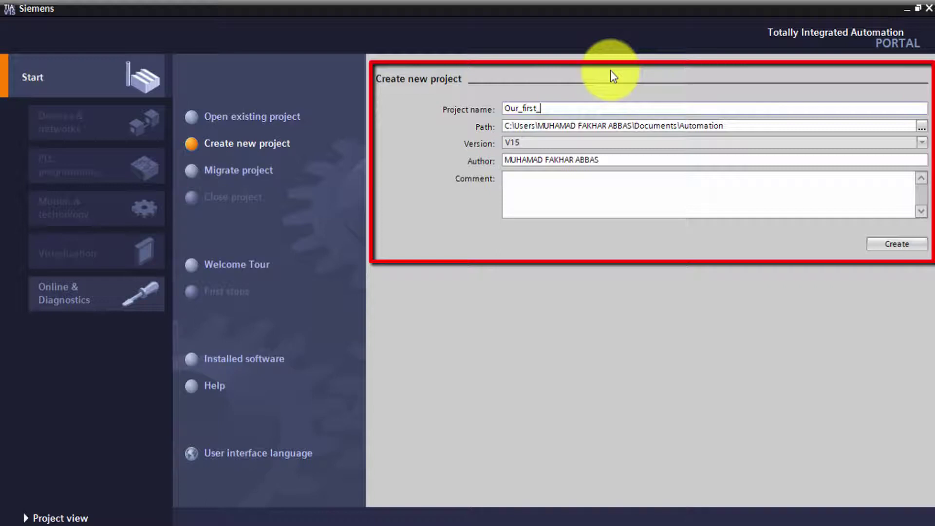
pyautogui.write('project')
pyautogui.click(592, 202)
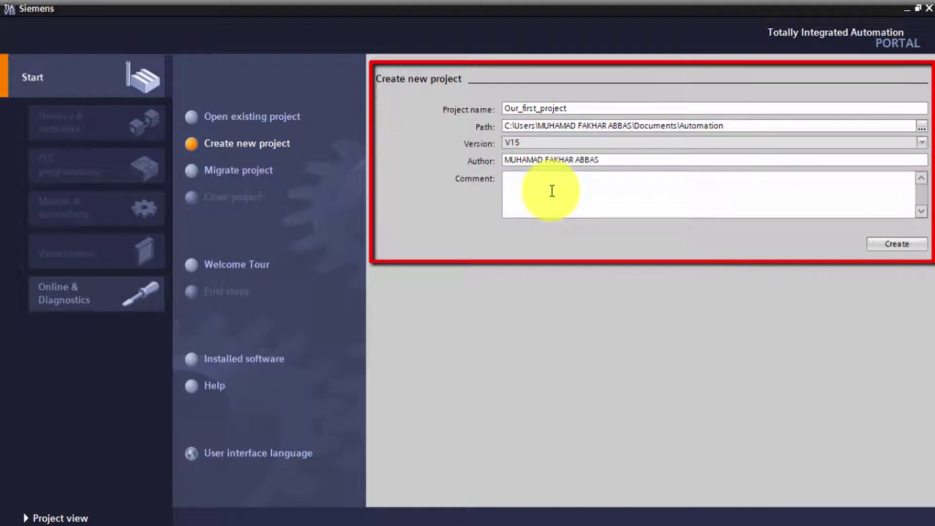
pyautogui.click(905, 246)
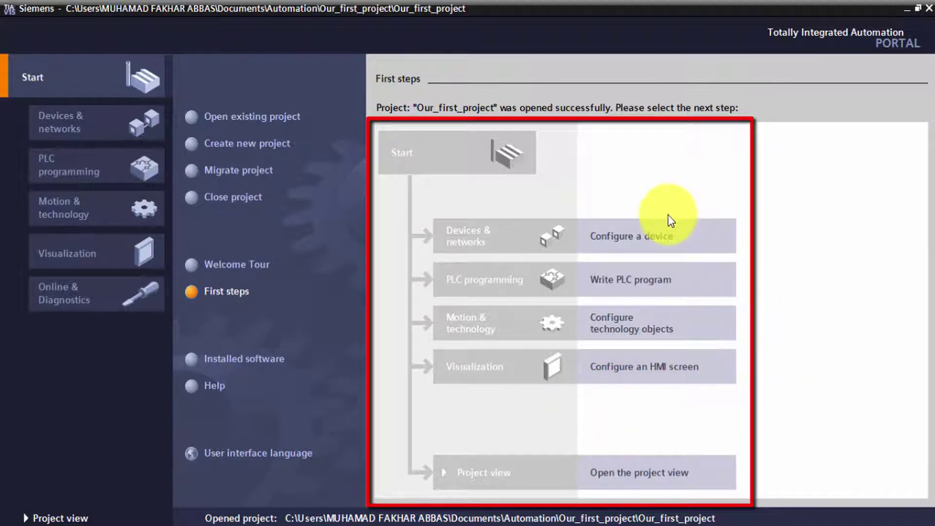
# Step: Start adding a new device and look through the HMI, PC systems and Controllers categories
pyautogui.click(648, 241)
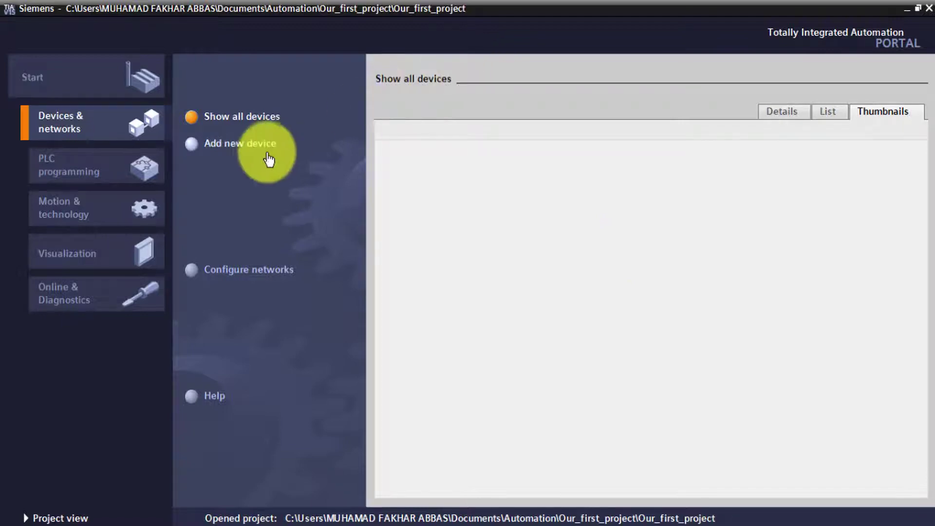
pyautogui.click(212, 146)
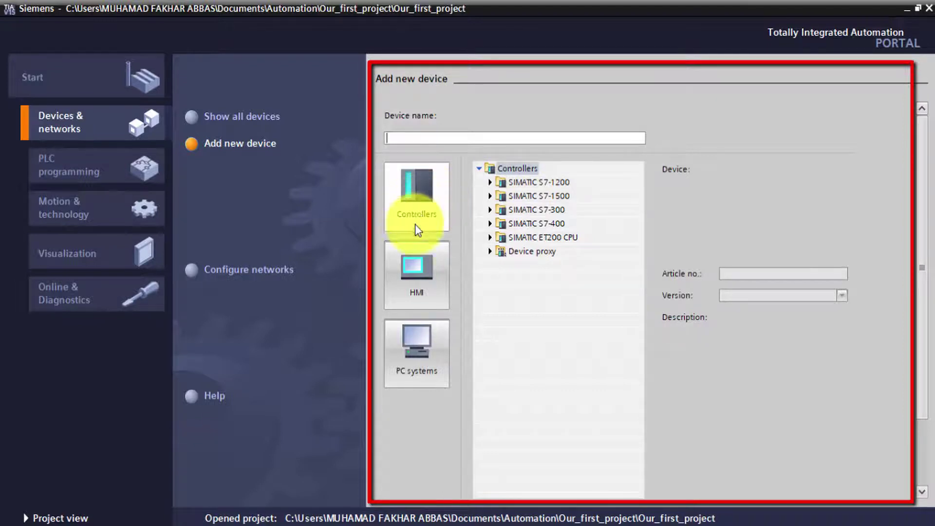
pyautogui.click(415, 276)
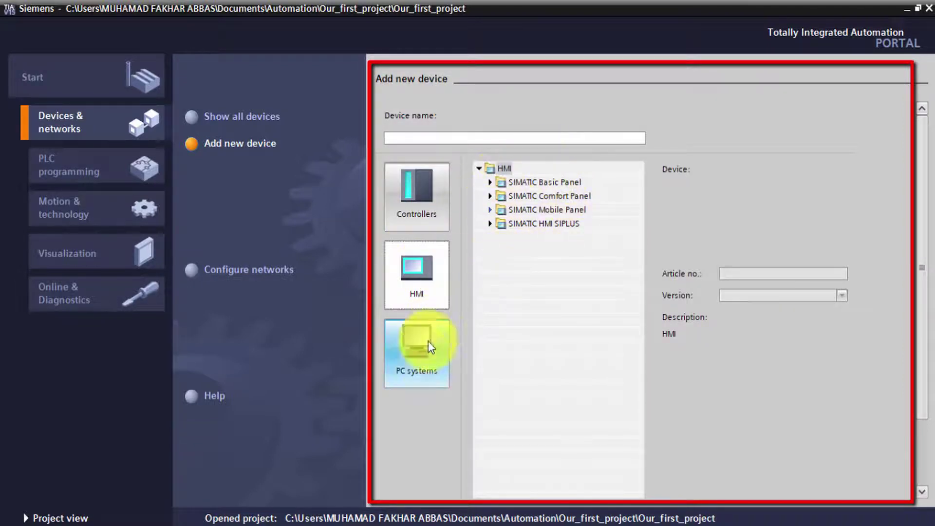
pyautogui.click(422, 356)
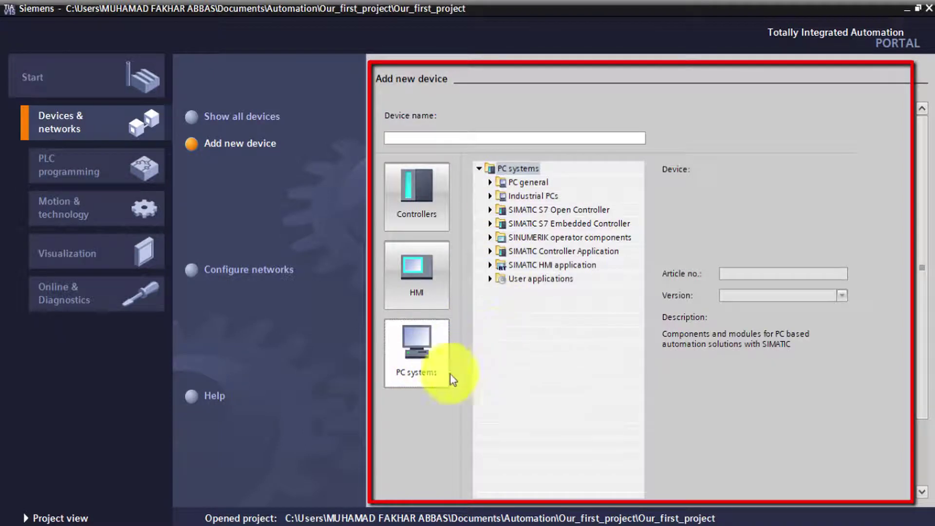
pyautogui.click(418, 199)
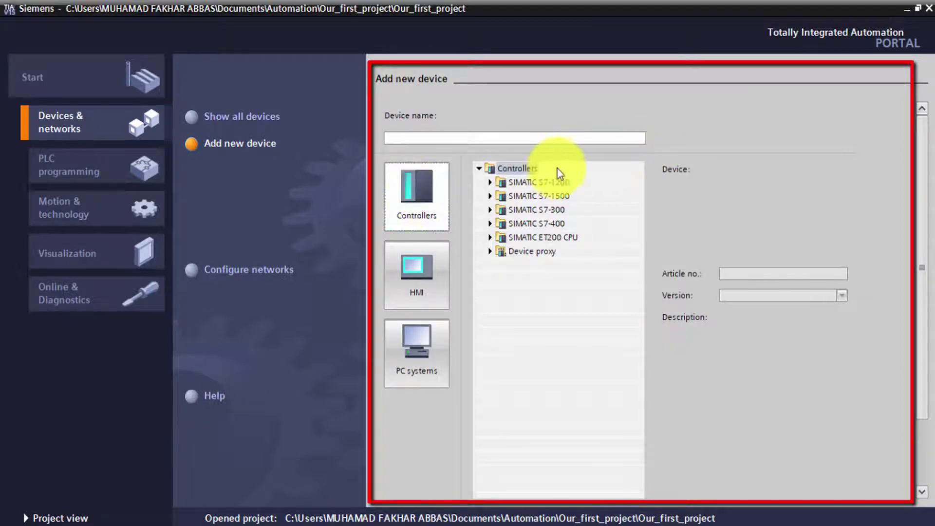
# Step: Add a SIMATIC S7-1500 CPU 1512C-1 PN controller with article number 6ES7 512-1CK00-0AB0 to the project
pyautogui.click(489, 196)
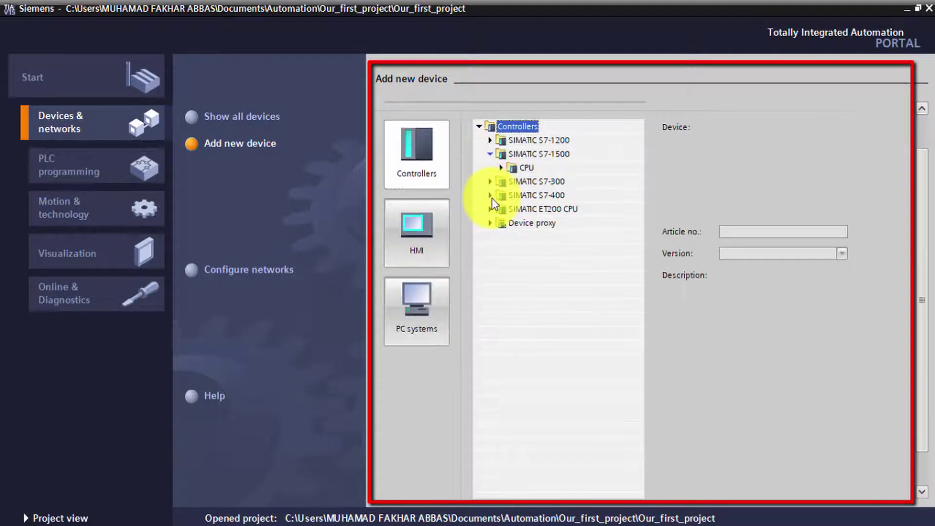
pyautogui.click(502, 167)
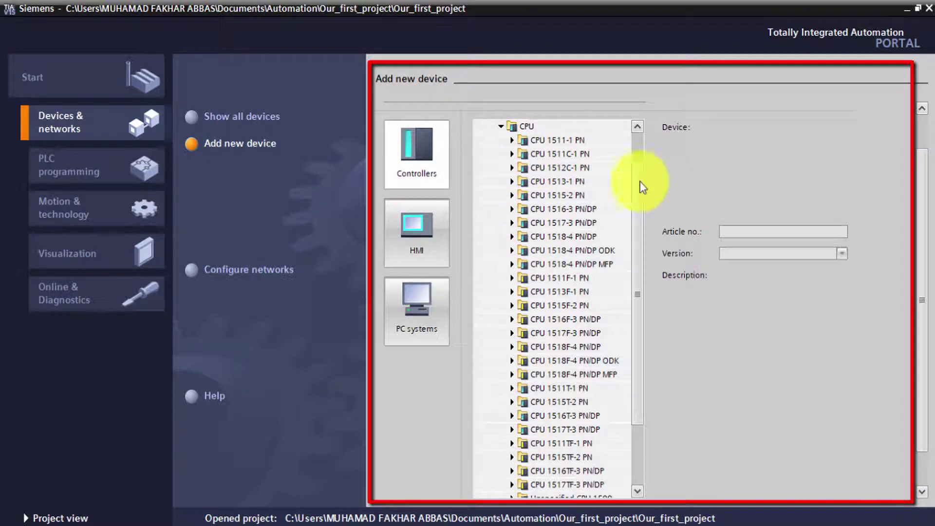
pyautogui.click(513, 168)
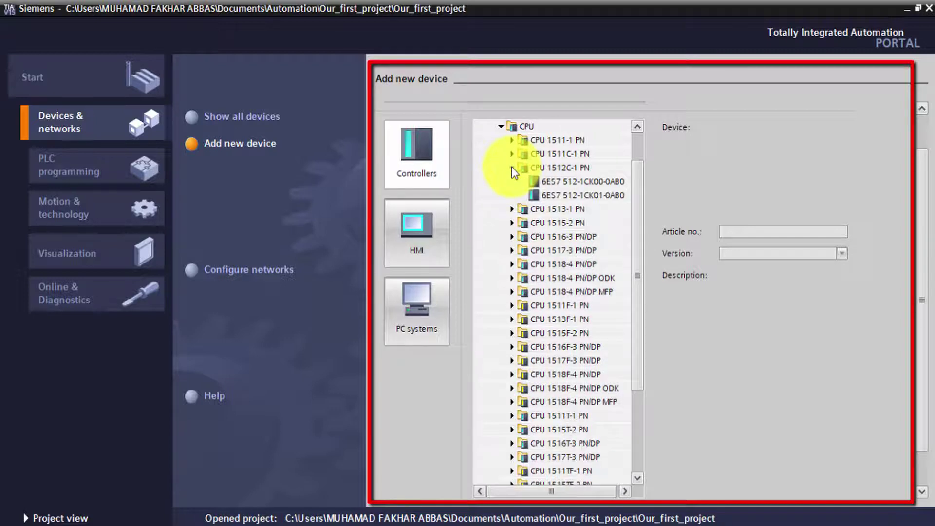
pyautogui.click(589, 184)
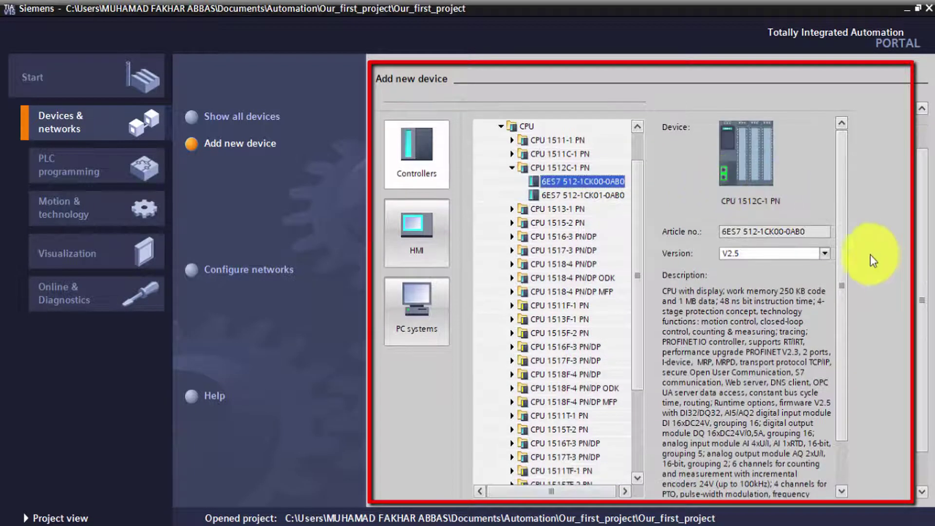
pyautogui.scroll(-3, 843, 209)
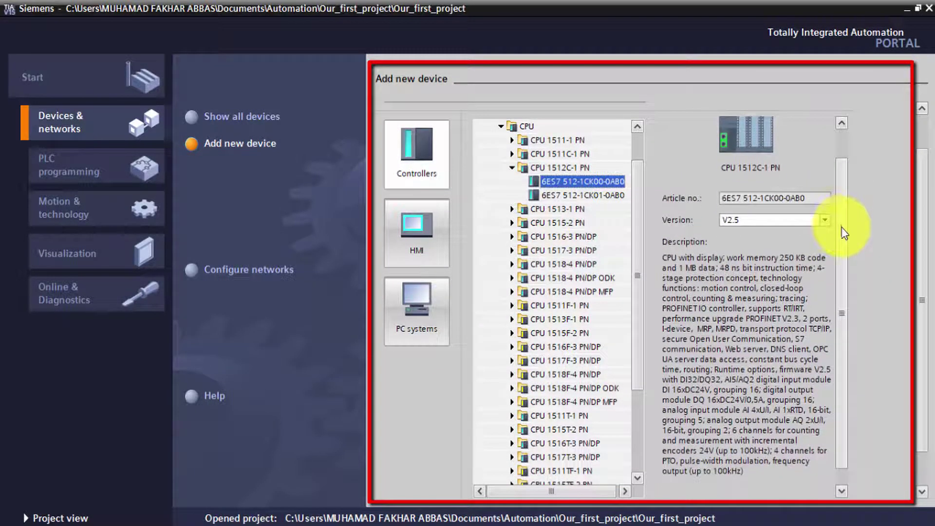
pyautogui.moveTo(844, 251); pyautogui.dragTo(844, 252)
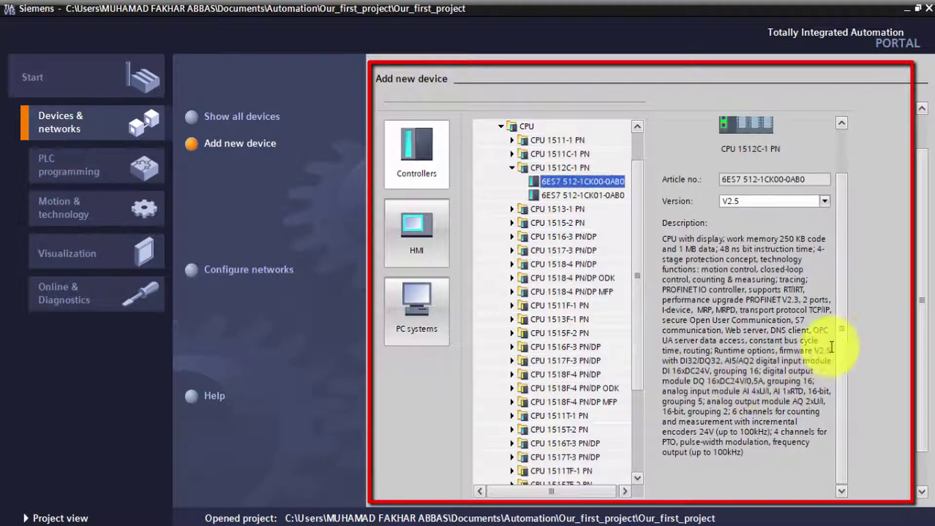
pyautogui.moveTo(840, 343); pyautogui.dragTo(838, 272)
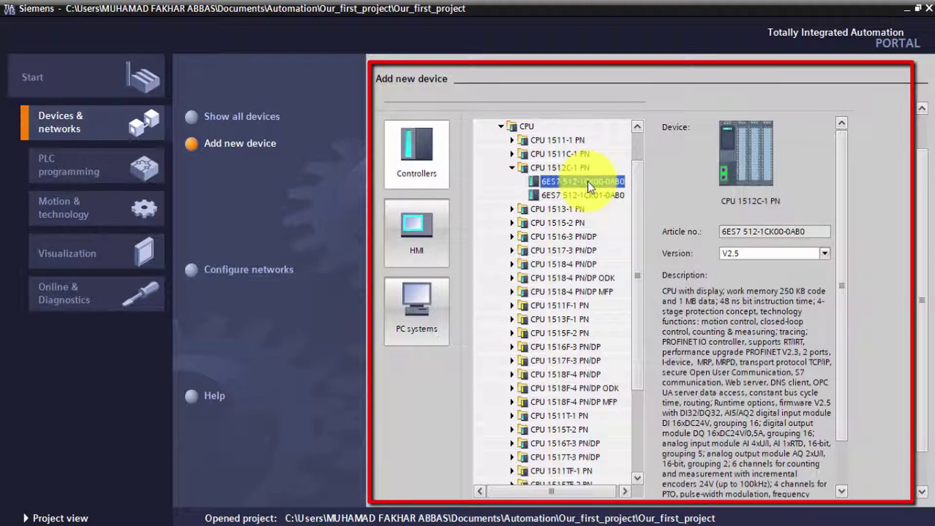
pyautogui.click(588, 181)
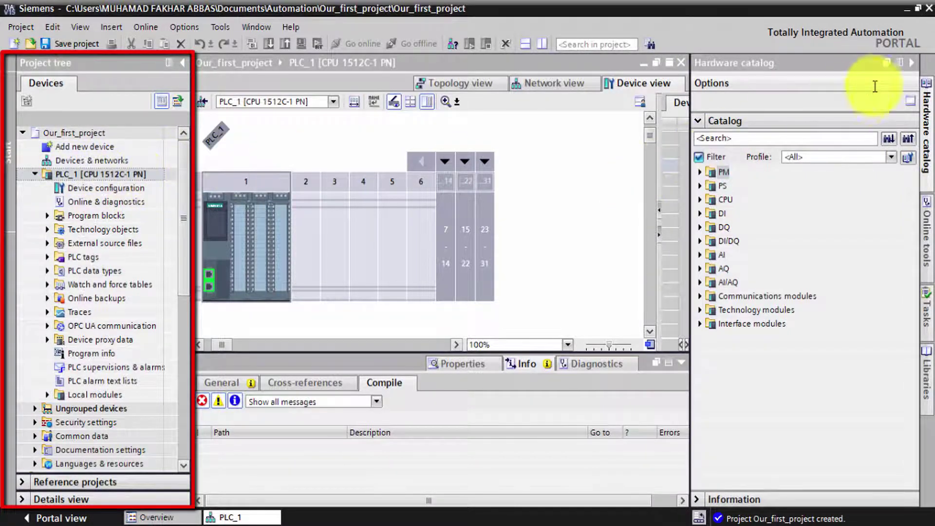
# Step: Open PLC_1's Main [OB1] program block and enlarge the workspace by collapsing the hardware catalog and the compile information area
pyautogui.click(911, 62)
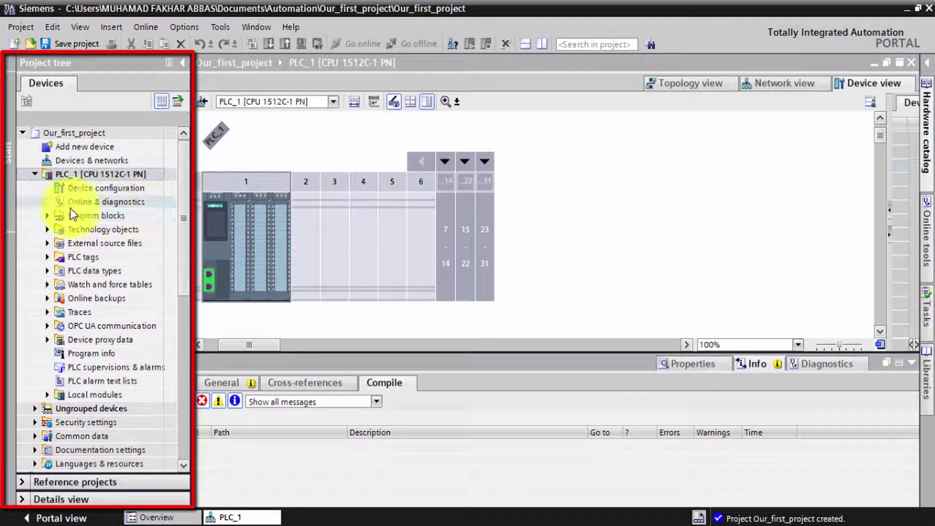
pyautogui.click(47, 216)
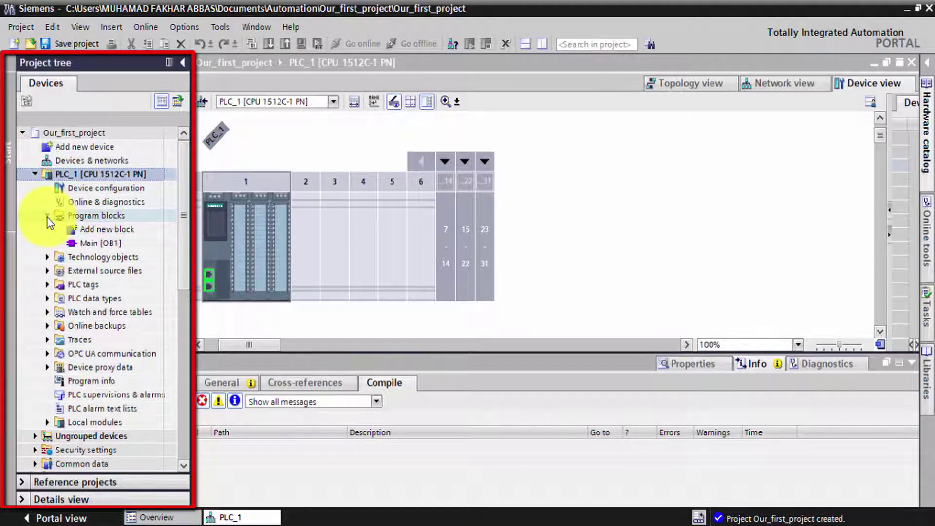
pyautogui.click(110, 243)
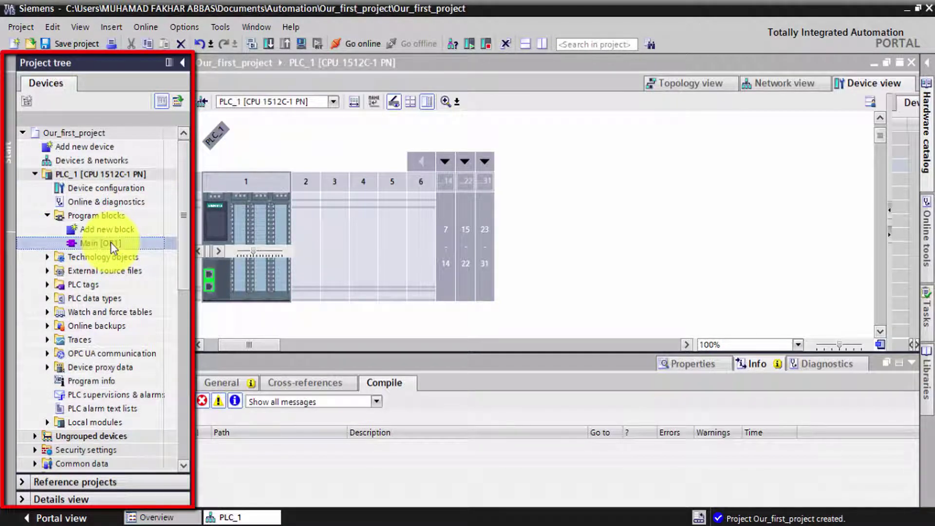
pyautogui.doubleClick(110, 242)
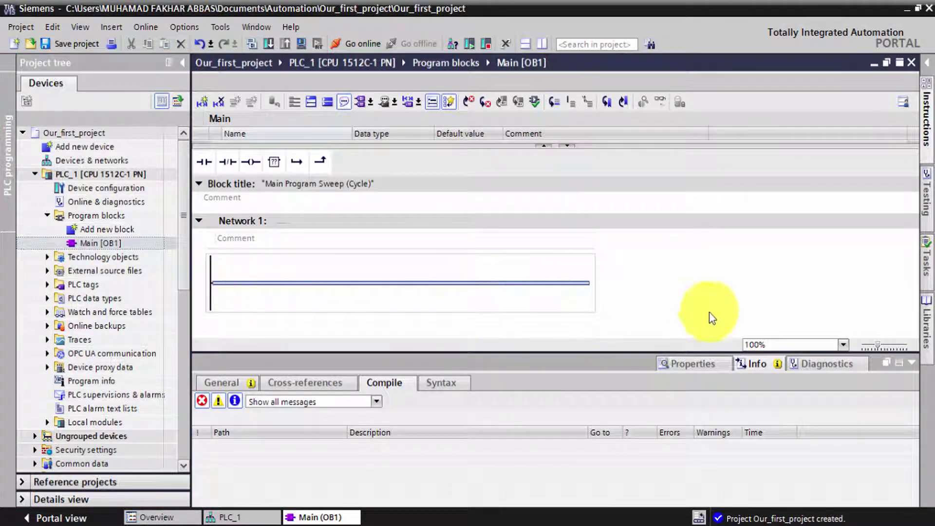
pyautogui.click(912, 363)
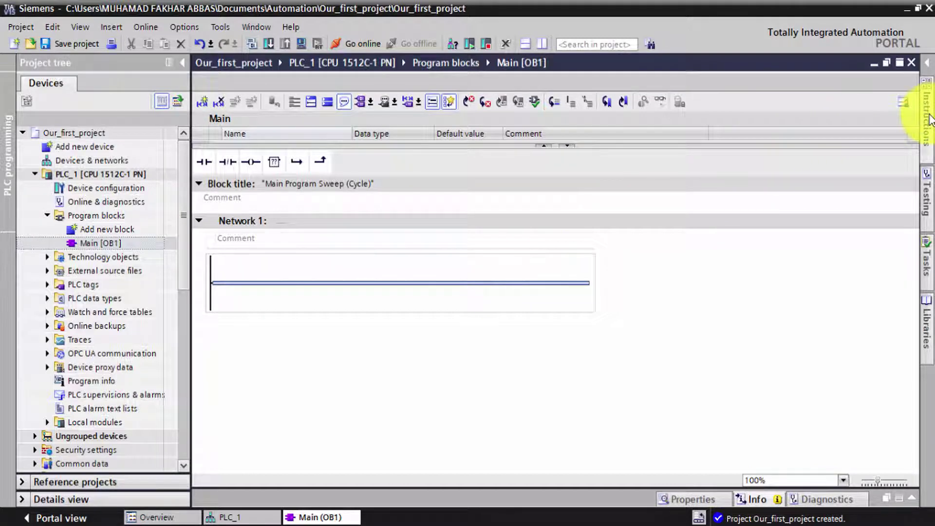
# Step: Examine the basic instructions available for the ladder program under bit logic, timer and counter operations
pyautogui.click(928, 117)
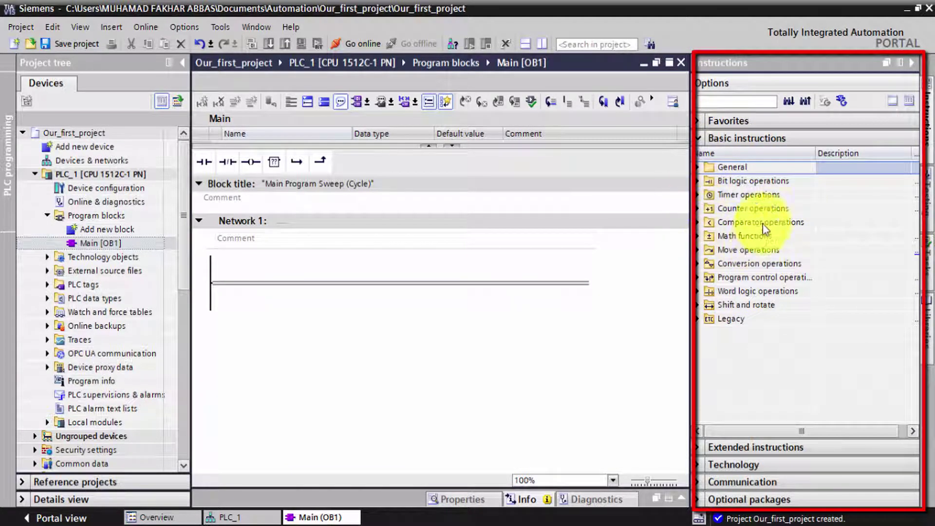
pyautogui.click(699, 183)
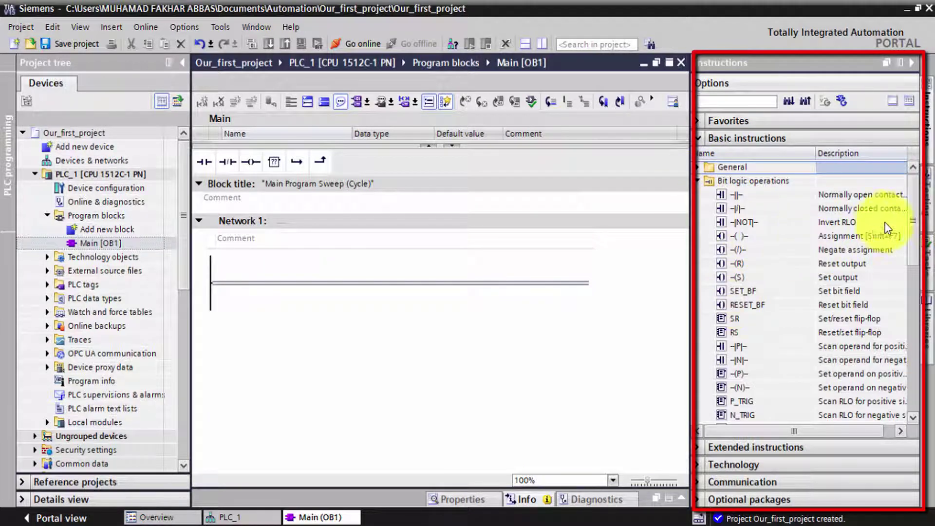
pyautogui.scroll(-2, 908, 209)
pyautogui.scroll(2, 912, 228)
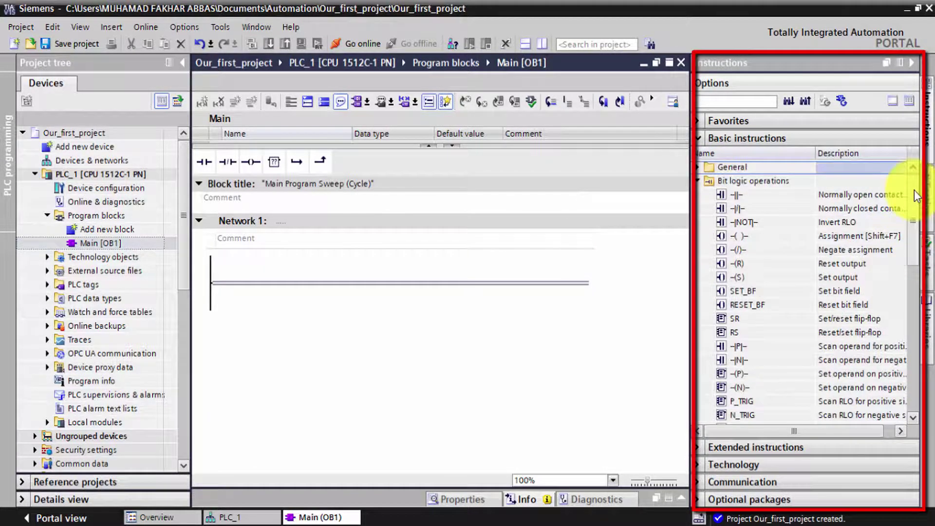
pyautogui.scroll(-1, 917, 209)
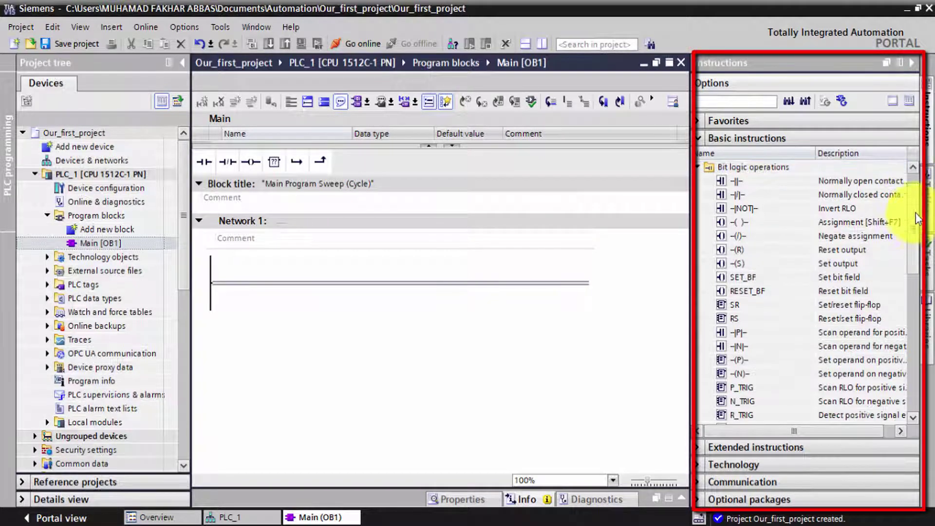
pyautogui.scroll(1, 917, 217)
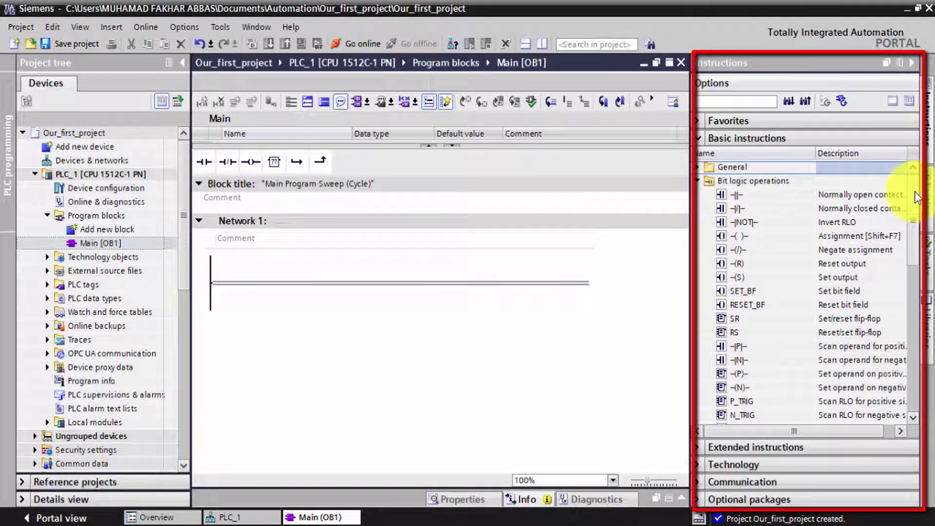
pyautogui.click(698, 182)
pyautogui.click(699, 195)
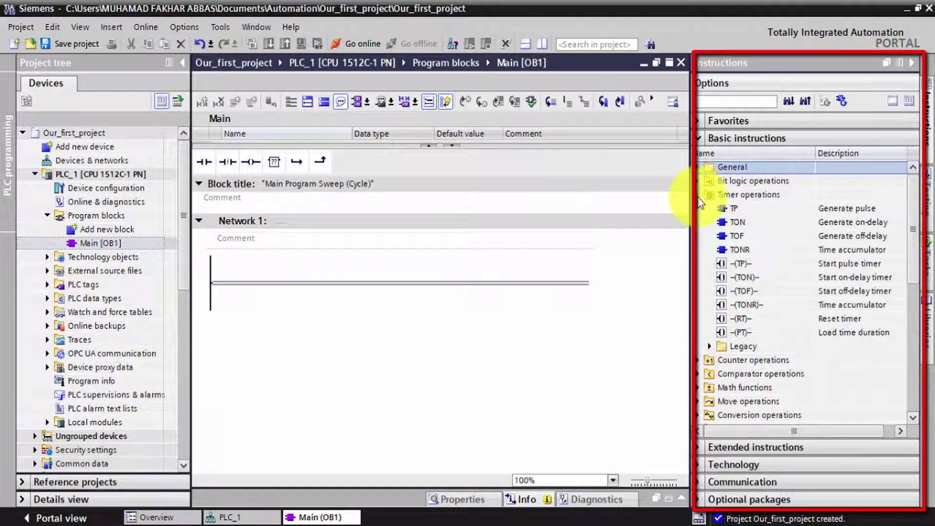
pyautogui.click(699, 197)
pyautogui.click(698, 209)
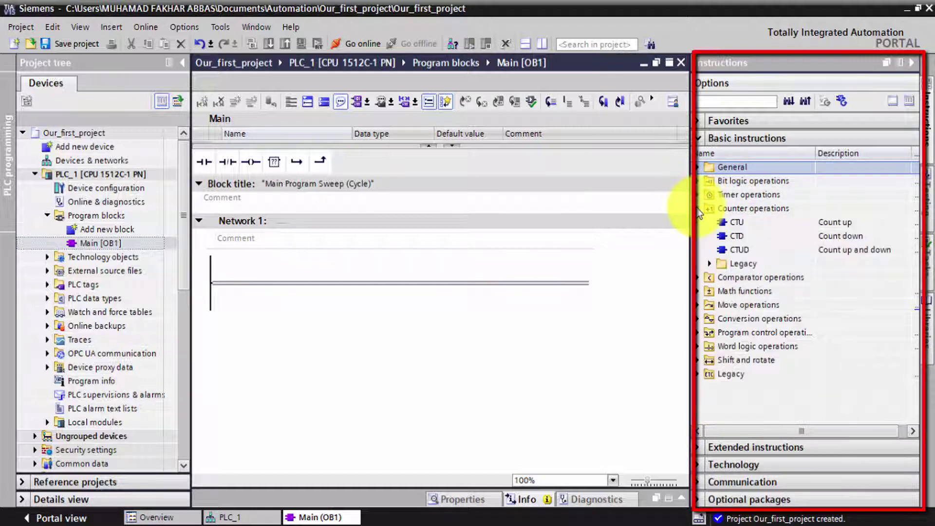
pyautogui.click(698, 209)
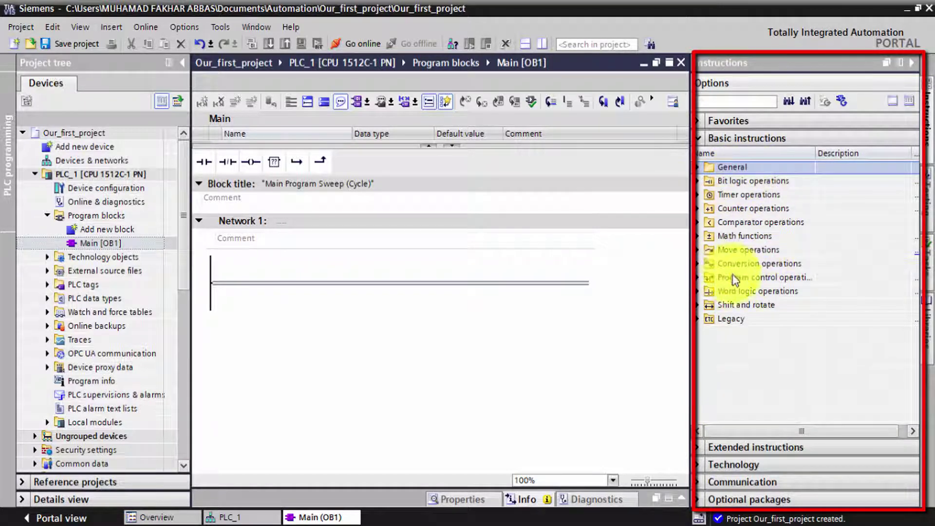